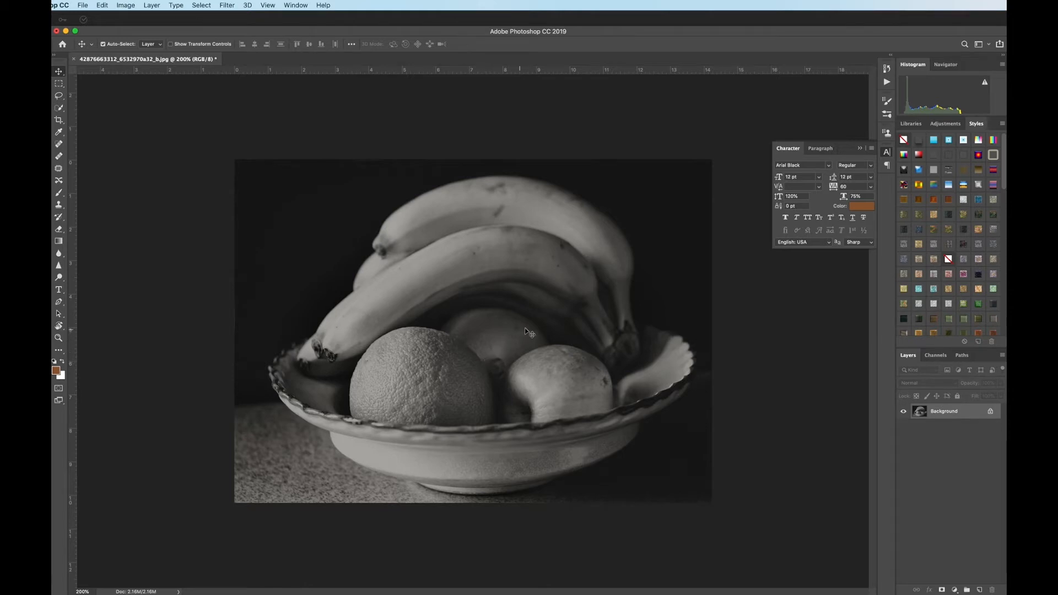
# Step: Set the foreground colour to a strong red
pyautogui.click(857, 207)
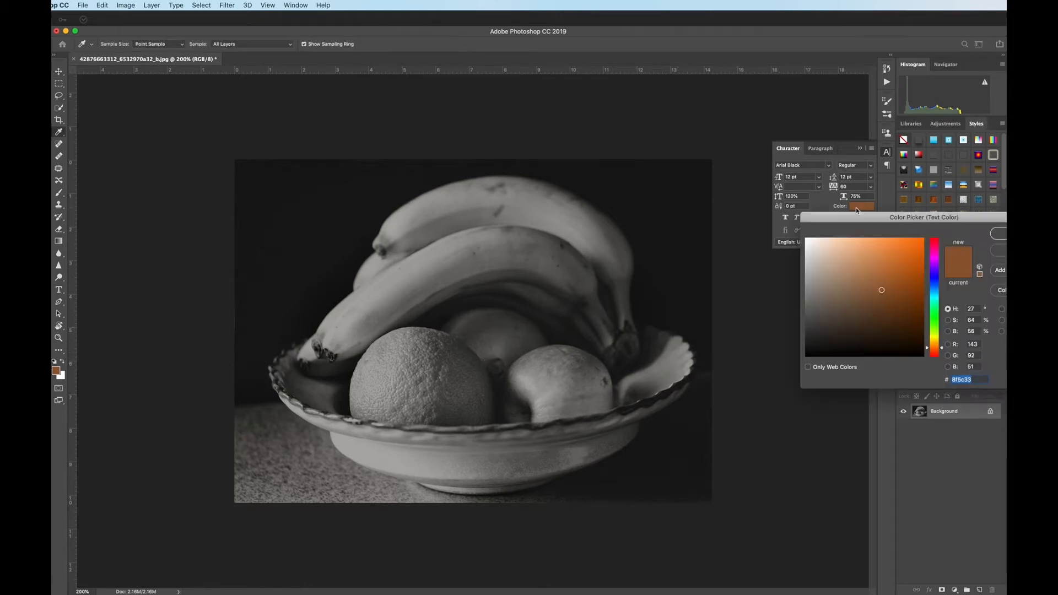
pyautogui.click(996, 234)
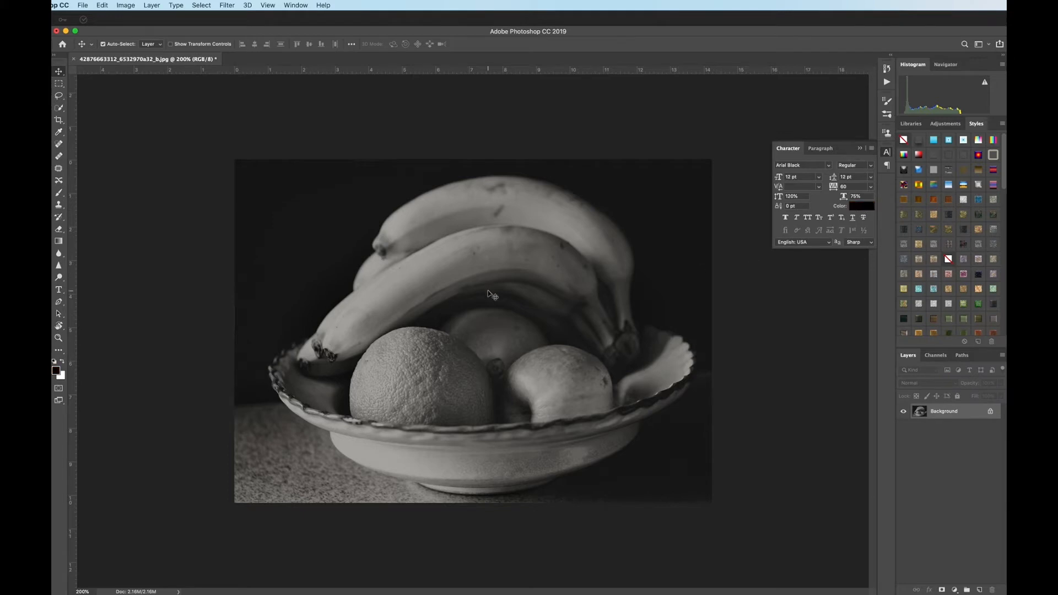
pyautogui.click(57, 370)
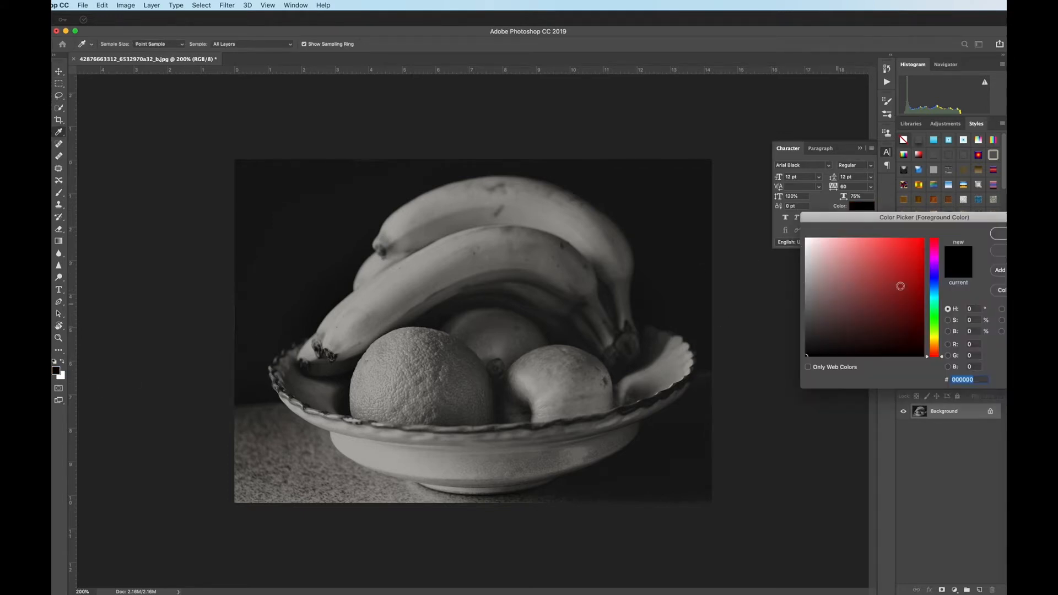
pyautogui.click(908, 268)
pyautogui.click(998, 233)
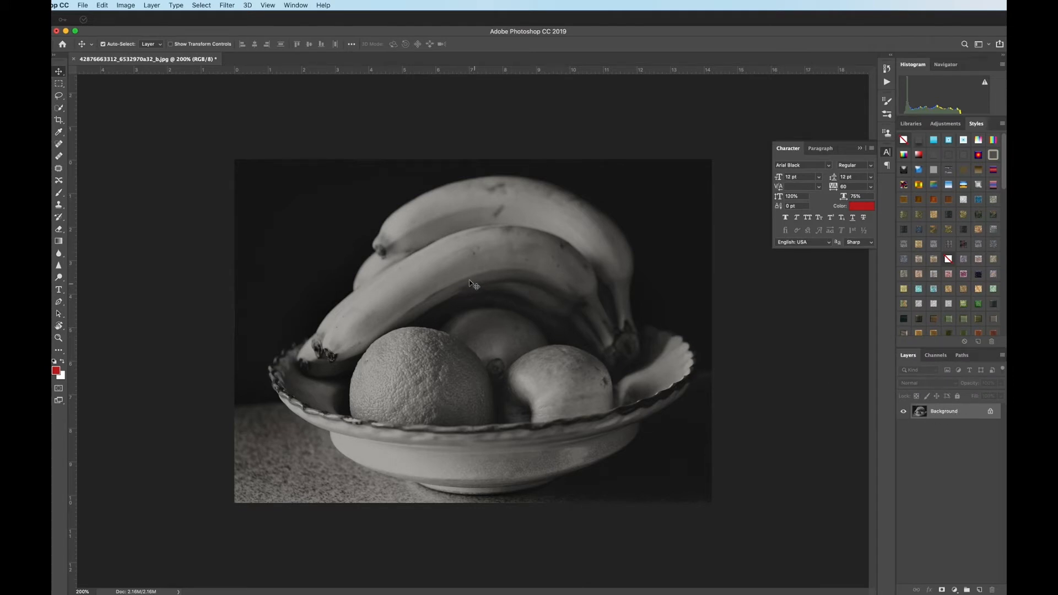
# Step: Try painting a red brush stroke across the bananas directly on the Background layer
pyautogui.press('b')
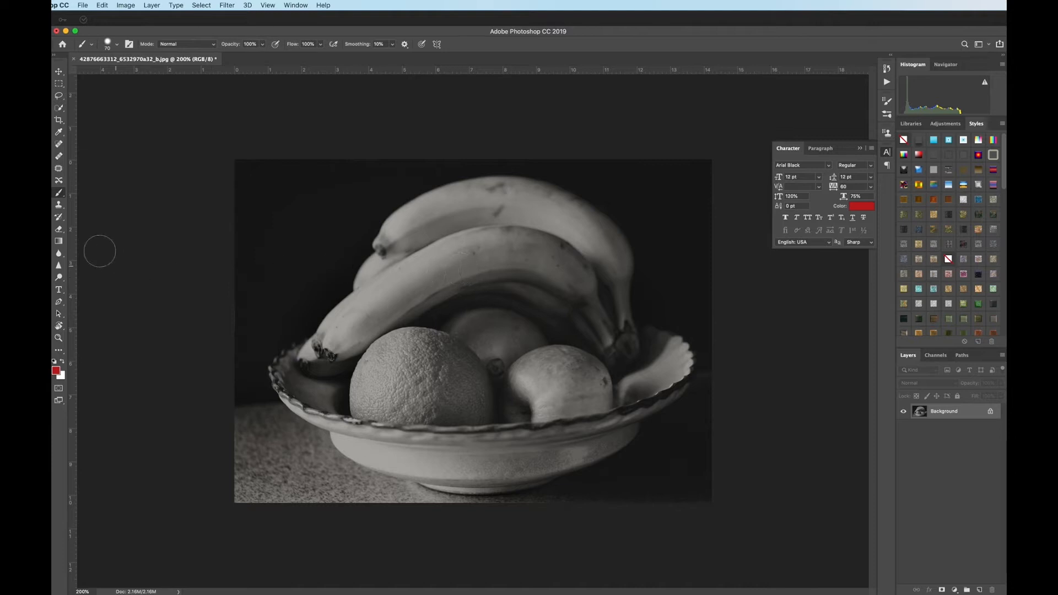
pyautogui.moveTo(474, 267)
pyautogui.mouseDown()
pyautogui.moveTo(490, 242)
pyautogui.moveTo(601, 230)
pyautogui.mouseUp()
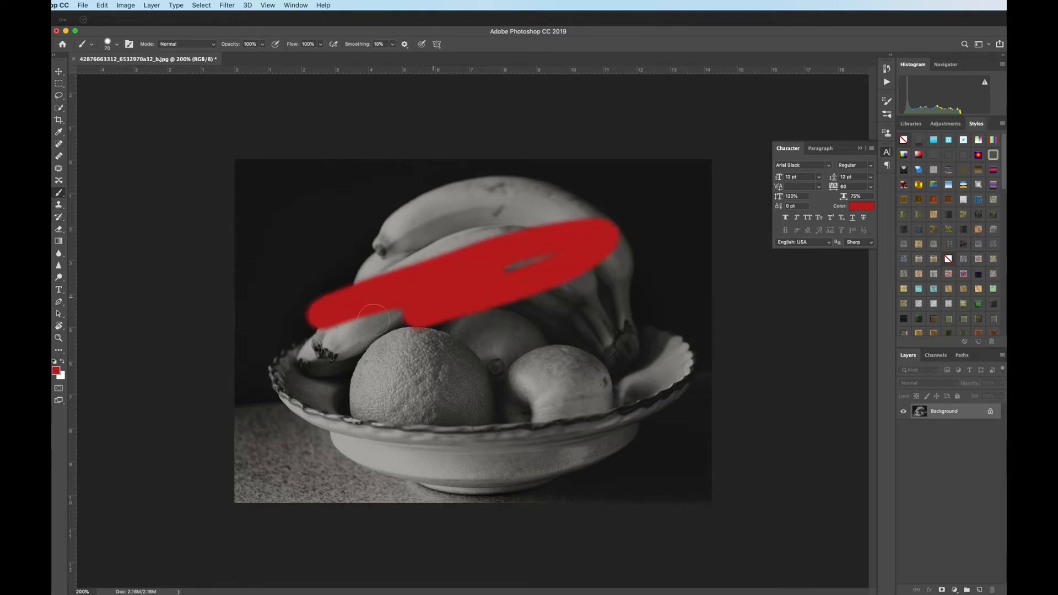
pyautogui.hotkey('ctrl', 'z')
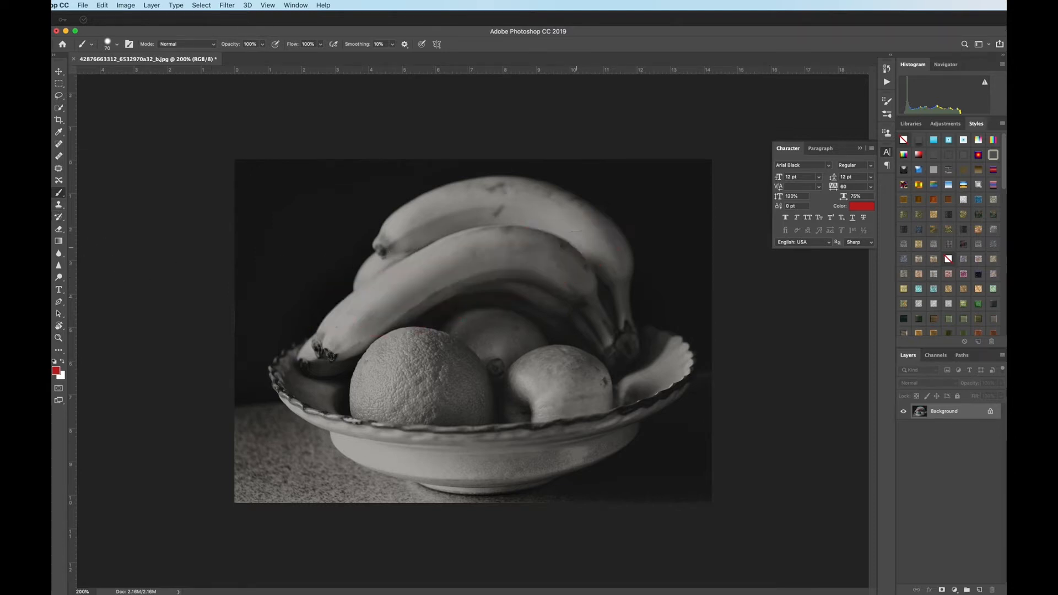
# Step: Paint the front banana red on a new layer and set that layer's blend mode to Overlay
pyautogui.click(980, 590)
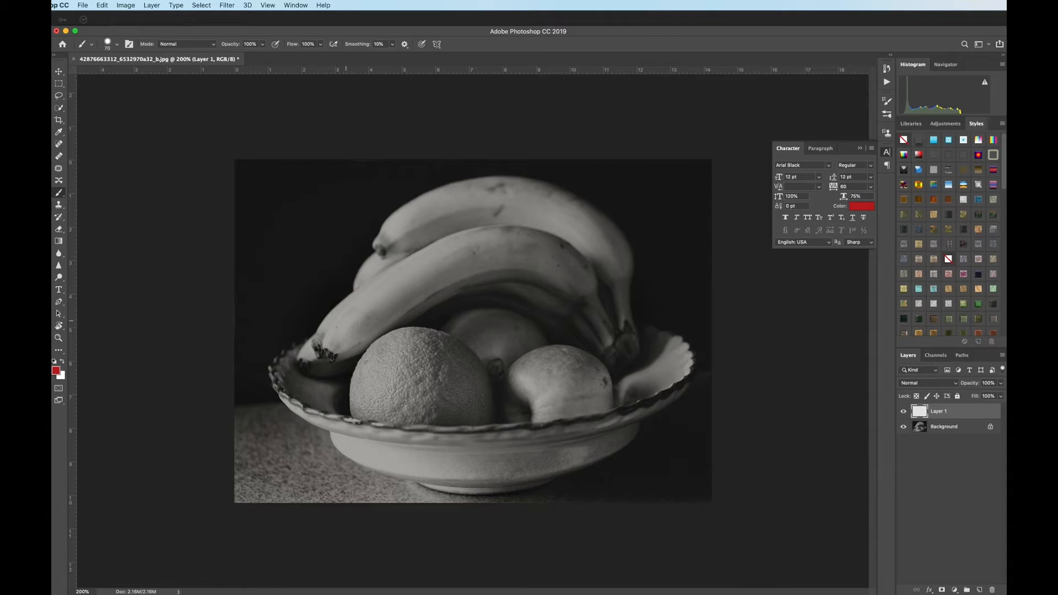
pyautogui.moveTo(330, 351)
pyautogui.mouseDown()
pyautogui.moveTo(389, 296)
pyautogui.moveTo(460, 260)
pyautogui.moveTo(541, 257)
pyautogui.moveTo(584, 285)
pyautogui.moveTo(506, 237)
pyautogui.moveTo(354, 336)
pyautogui.mouseUp()
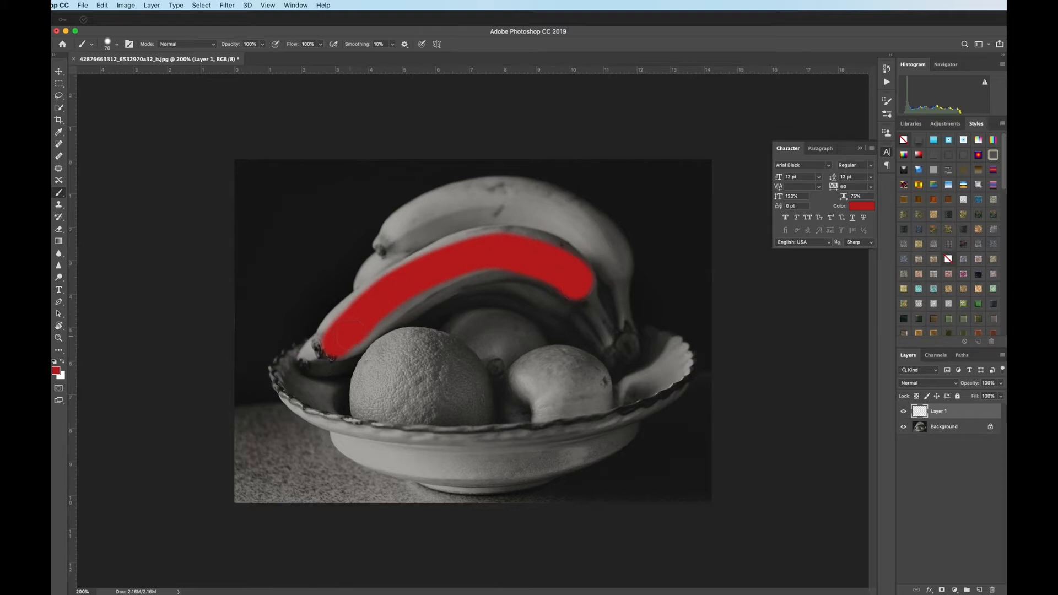
pyautogui.click(947, 384)
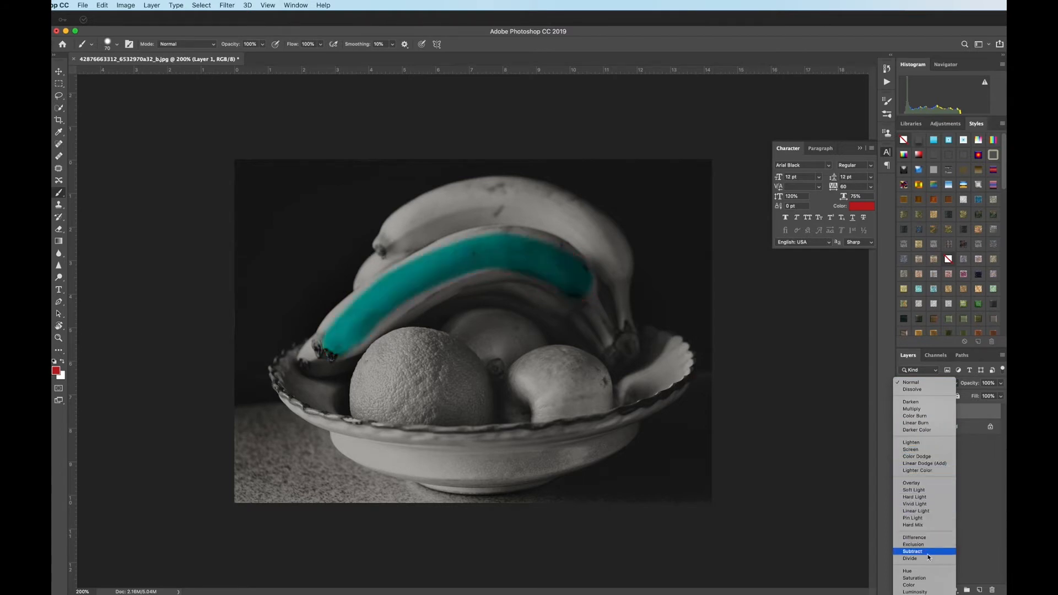
pyautogui.click(919, 484)
pyautogui.moveTo(357, 331)
pyautogui.mouseDown()
pyautogui.moveTo(484, 271)
pyautogui.moveTo(538, 278)
pyautogui.moveTo(608, 321)
pyautogui.moveTo(547, 253)
pyautogui.moveTo(490, 240)
pyautogui.moveTo(443, 252)
pyautogui.moveTo(360, 299)
pyautogui.moveTo(343, 328)
pyautogui.moveTo(297, 355)
pyautogui.mouseUp()
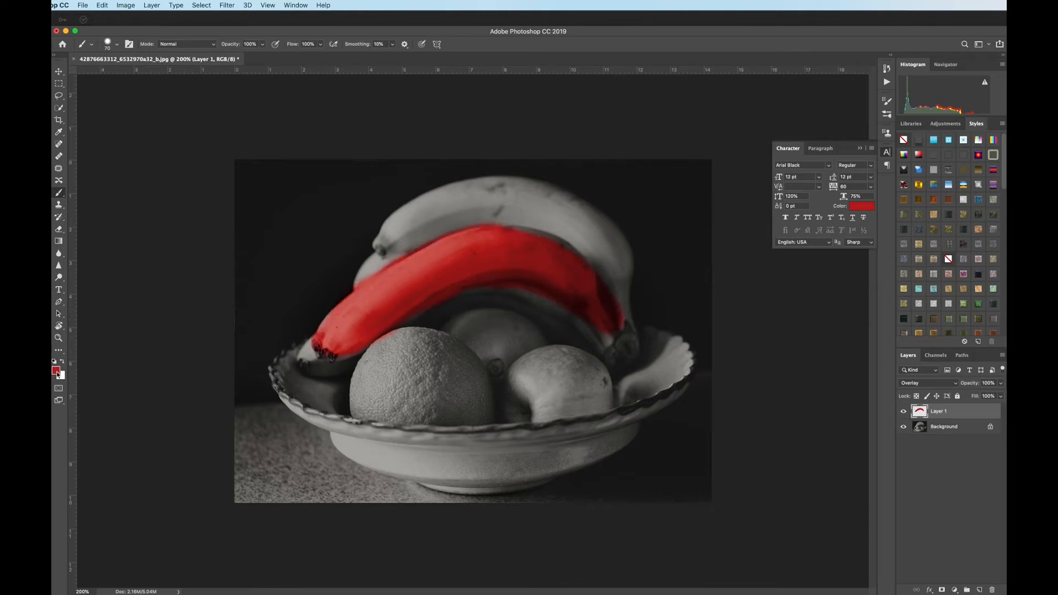
# Step: Set the foreground colour to yellow (#bc941c) and paint over the rear banana on Layer 1
pyautogui.click(58, 372)
pyautogui.click(937, 342)
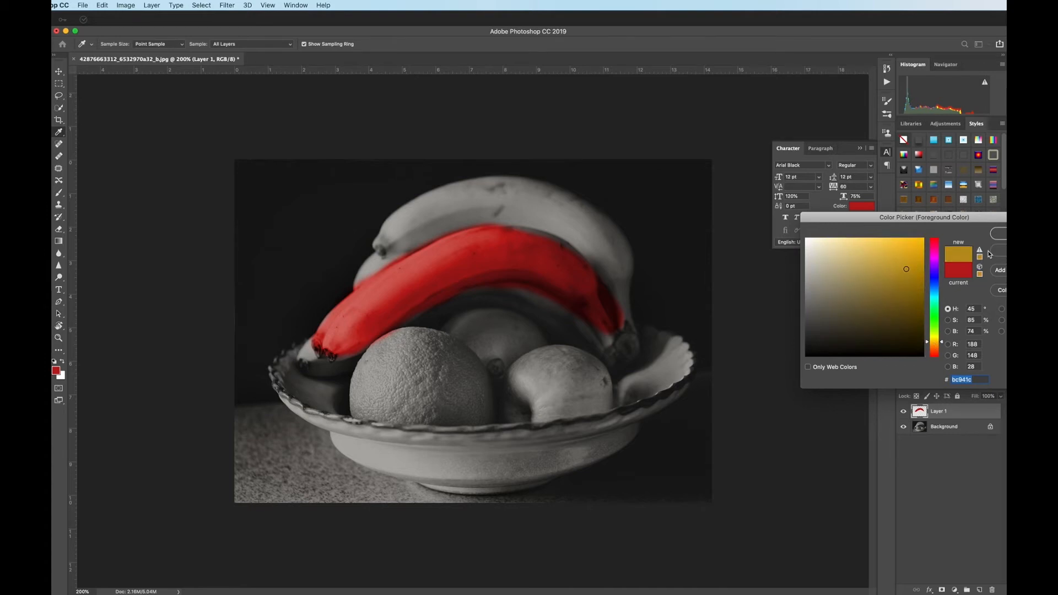
pyautogui.press('Return')
pyautogui.moveTo(617, 286)
pyautogui.mouseDown()
pyautogui.moveTo(577, 219)
pyautogui.moveTo(446, 219)
pyautogui.moveTo(384, 243)
pyautogui.moveTo(493, 193)
pyautogui.moveTo(472, 193)
pyautogui.moveTo(540, 204)
pyautogui.mouseUp()
pyautogui.moveTo(576, 245)
pyautogui.mouseDown()
pyautogui.moveTo(621, 302)
pyautogui.moveTo(612, 241)
pyautogui.moveTo(598, 223)
pyautogui.moveTo(512, 190)
pyautogui.moveTo(426, 210)
pyautogui.mouseUp()
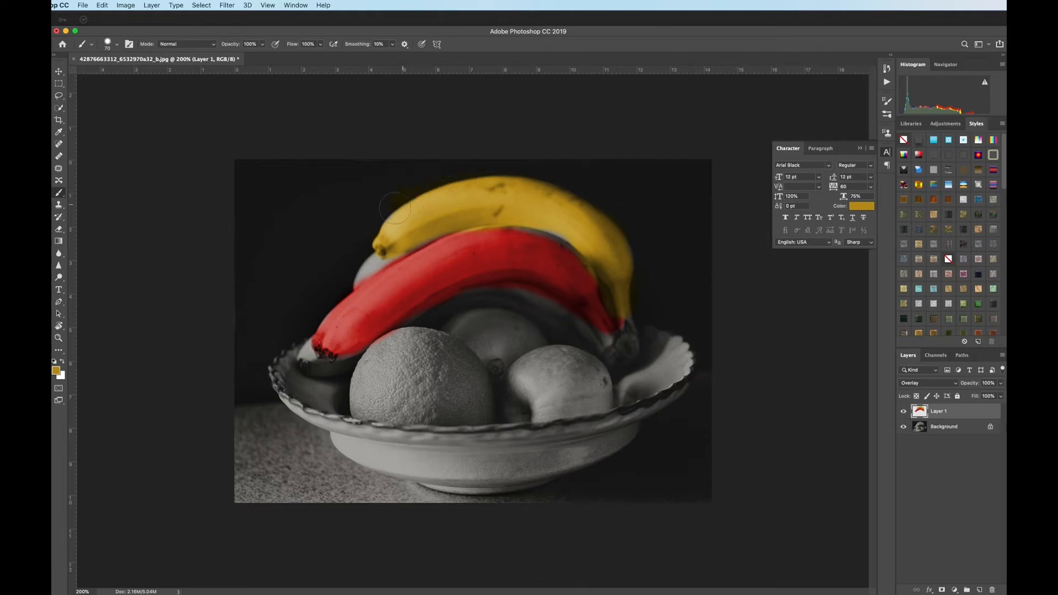
# Step: Erase the yellow paint that spilled onto the dark background along the rear banana's upper edge
pyautogui.keyDown('super'); pyautogui.click(376, 229); pyautogui.keyUp('super')
pyautogui.keyDown('super'); pyautogui.click(305, 154); pyautogui.keyUp('super')
pyautogui.moveTo(343, 150); pyautogui.dragTo(347, 213)
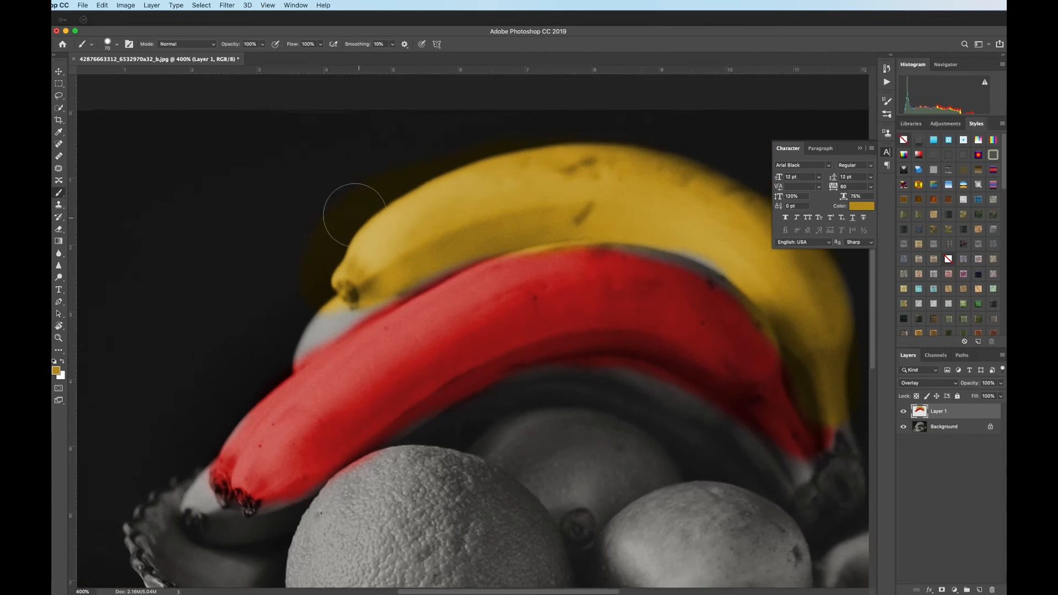
pyautogui.press('e')
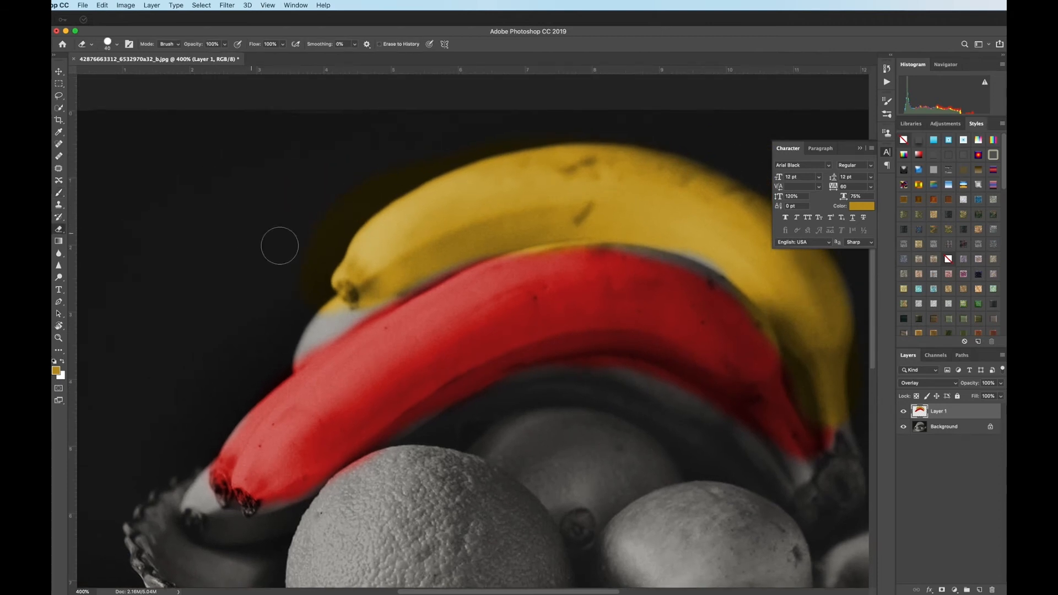
pyautogui.moveTo(312, 272)
pyautogui.mouseDown()
pyautogui.moveTo(359, 199)
pyautogui.moveTo(476, 147)
pyautogui.moveTo(573, 128)
pyautogui.mouseUp()
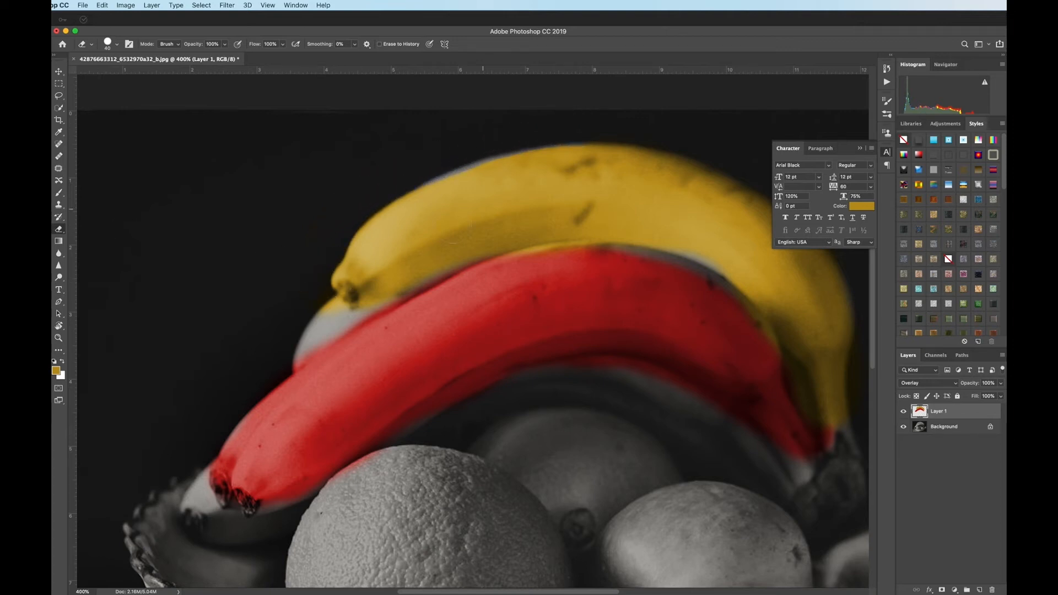
pyautogui.keyDown('alt'); pyautogui.click(445, 229); pyautogui.keyUp('alt')
pyautogui.keyDown('alt'); pyautogui.click(448, 230); pyautogui.keyUp('alt')
pyautogui.moveTo(503, 437); pyautogui.dragTo(446, 215)
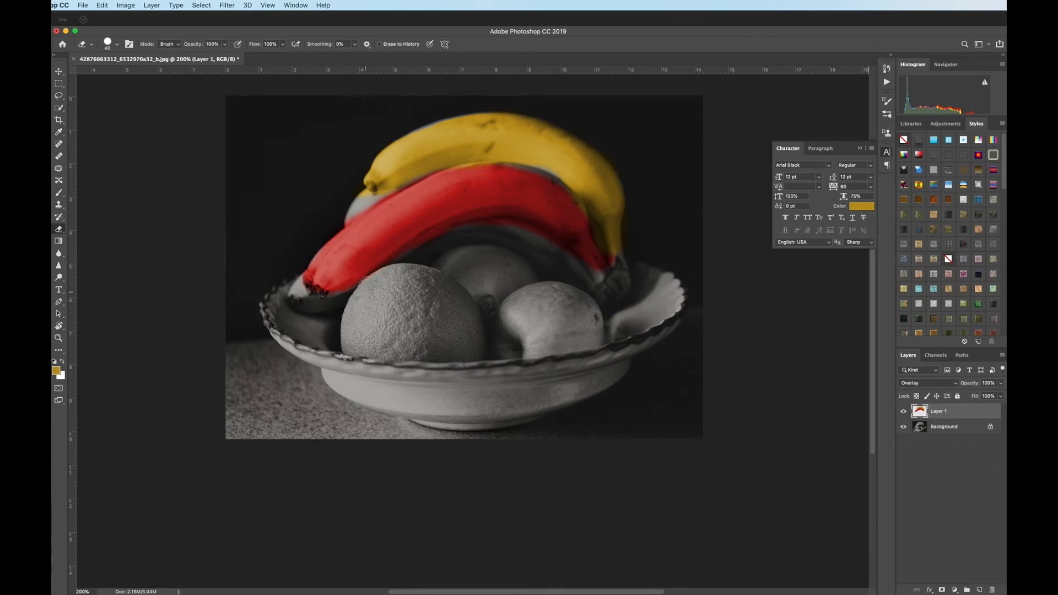
# Step: Select the orange on the Background layer with Quick Selection, excluding the neighbouring fruit and shadow
pyautogui.click(919, 429)
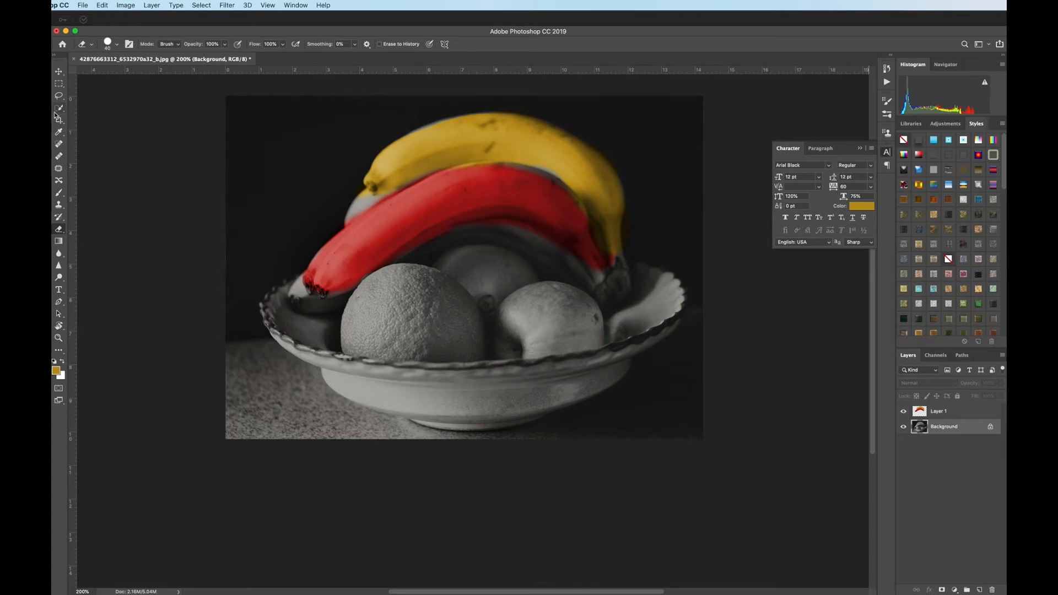
pyautogui.click(59, 96)
pyautogui.moveTo(365, 292)
pyautogui.mouseDown()
pyautogui.moveTo(386, 339)
pyautogui.moveTo(435, 288)
pyautogui.moveTo(389, 267)
pyautogui.mouseUp()
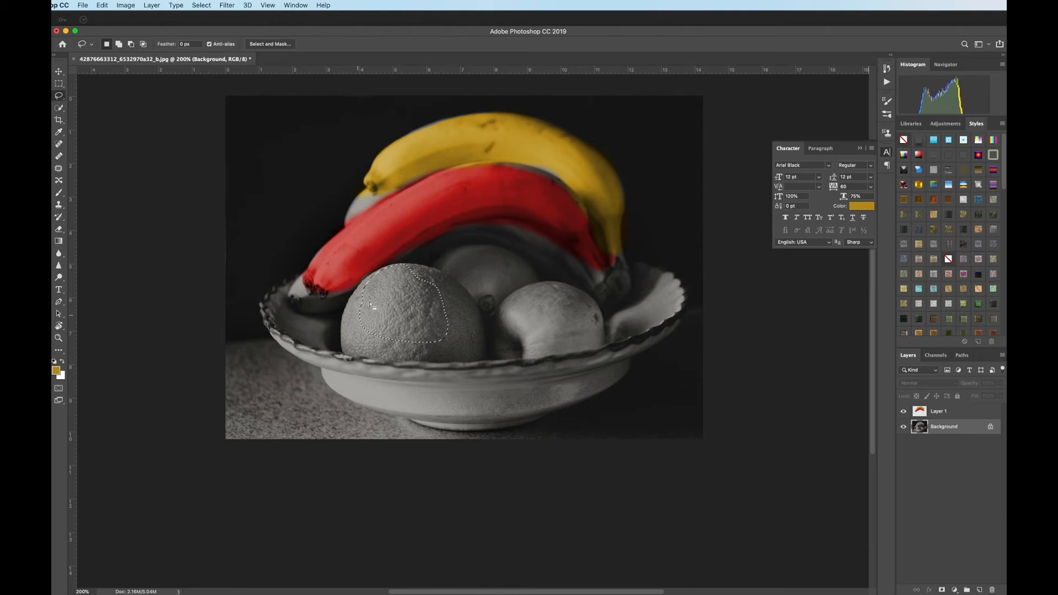
pyautogui.press('w')
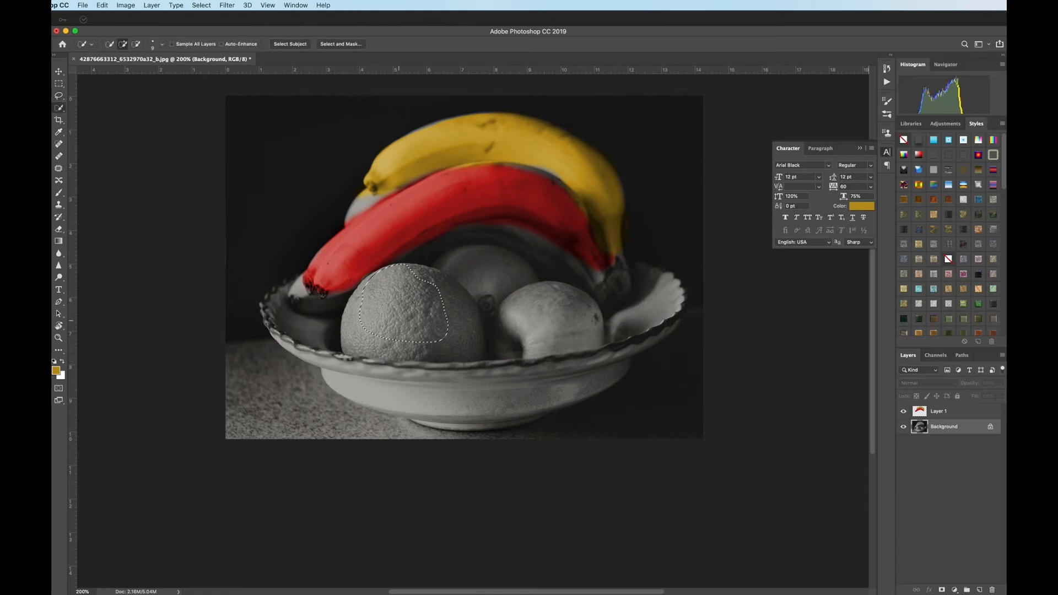
pyautogui.moveTo(434, 330)
pyautogui.mouseDown()
pyautogui.moveTo(456, 315)
pyautogui.moveTo(440, 293)
pyautogui.mouseUp()
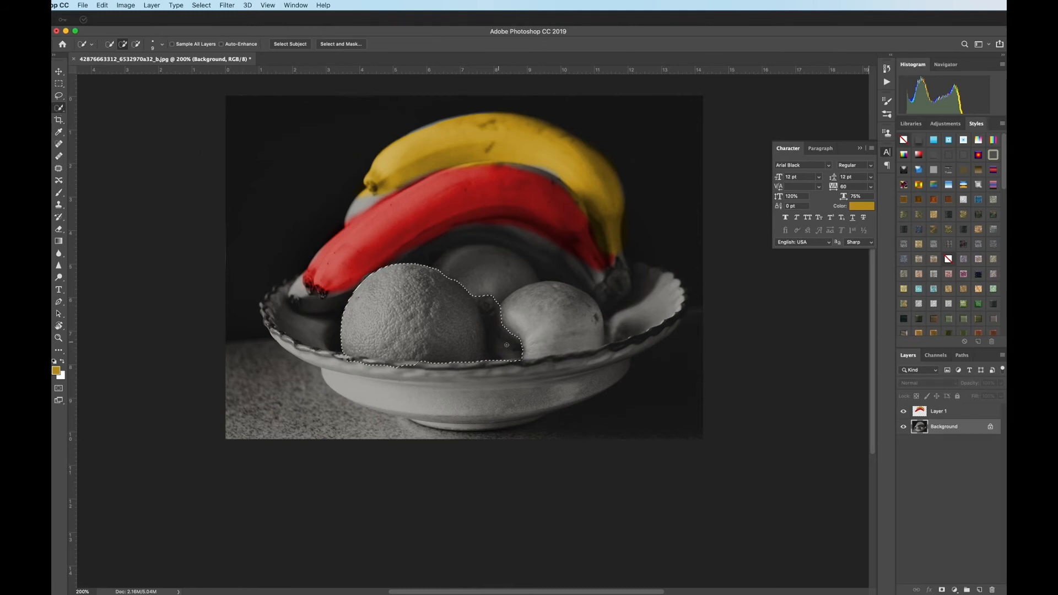
pyautogui.keyDown('alt'); pyautogui.click(505, 347); pyautogui.keyUp('alt')
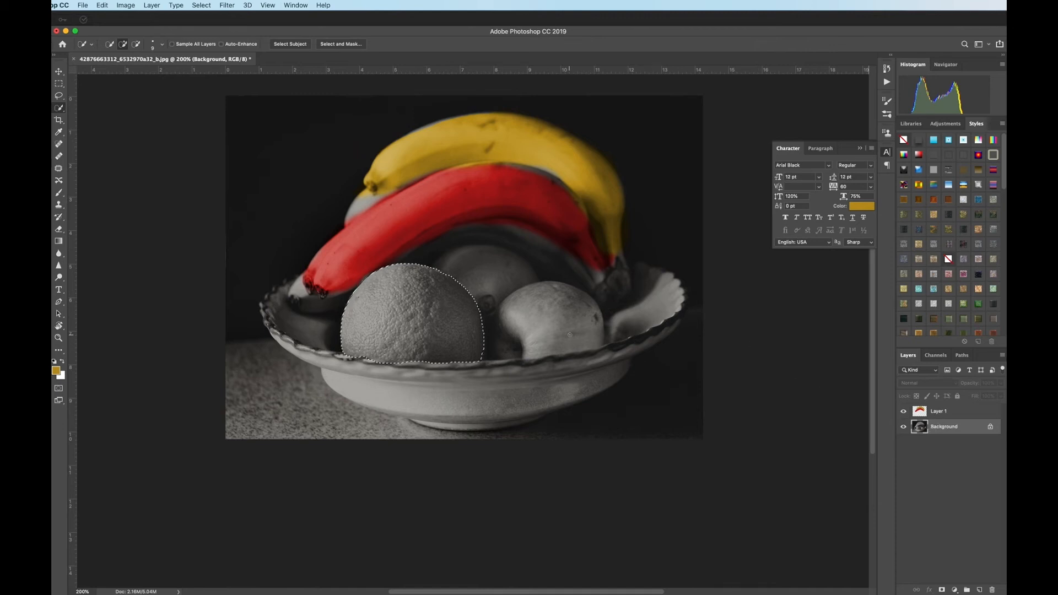
# Step: Smooth the edge of the orange's selection with Select and Mask
pyautogui.click(333, 46)
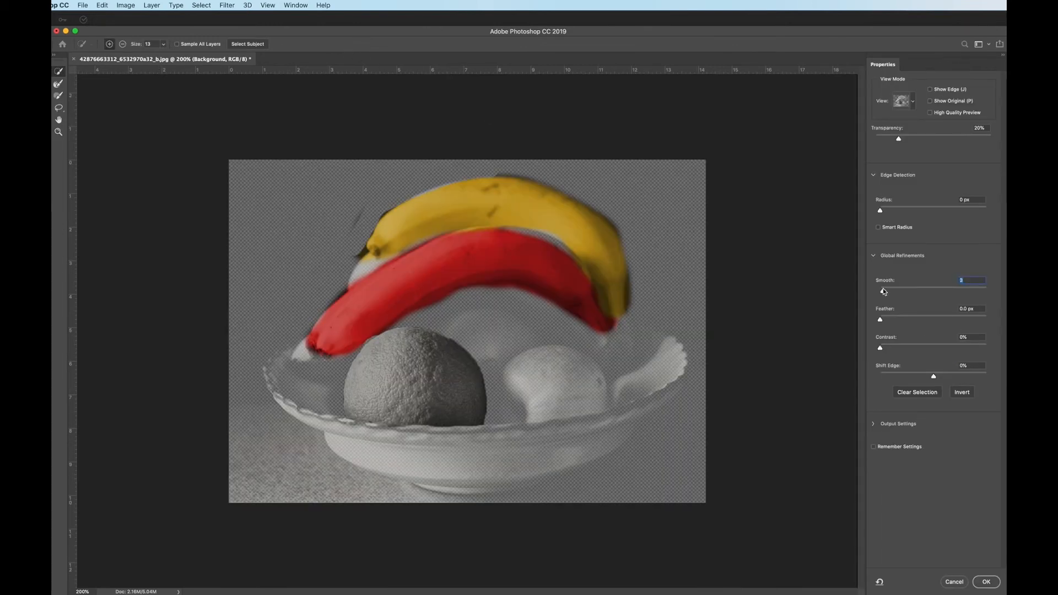
pyautogui.moveTo(886, 292)
pyautogui.mouseDown()
pyautogui.moveTo(886, 321)
pyautogui.moveTo(936, 321)
pyautogui.moveTo(883, 325)
pyautogui.moveTo(908, 320)
pyautogui.moveTo(885, 322)
pyautogui.moveTo(889, 294)
pyautogui.mouseUp()
pyautogui.click(987, 582)
# Step: Switch to the Brush tool and set the foreground colour to a medium green
pyautogui.press('b')
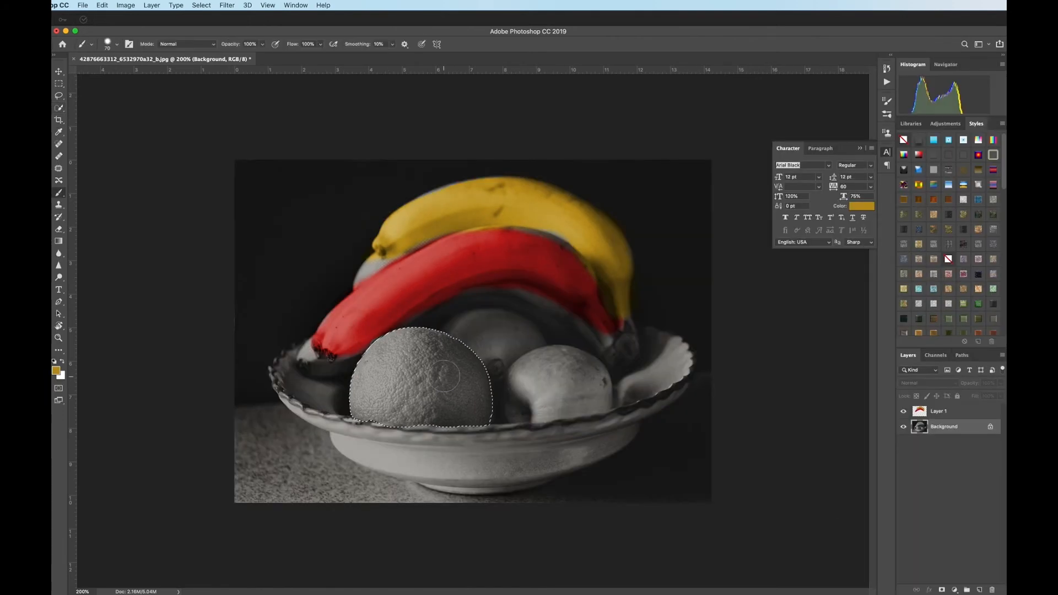
pyautogui.click(56, 370)
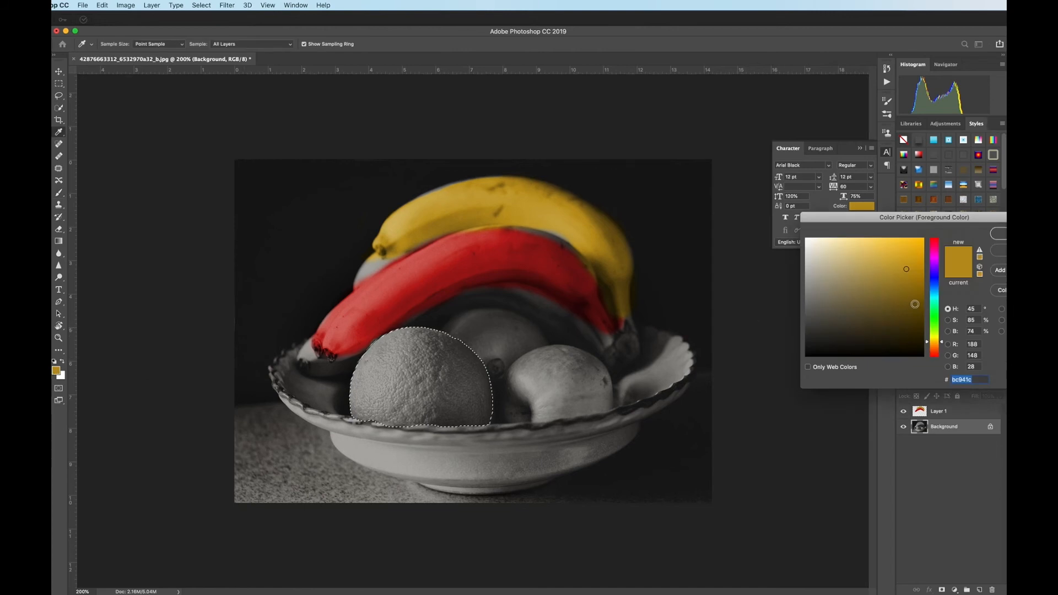
pyautogui.click(931, 318)
pyautogui.click(881, 288)
pyautogui.click(999, 233)
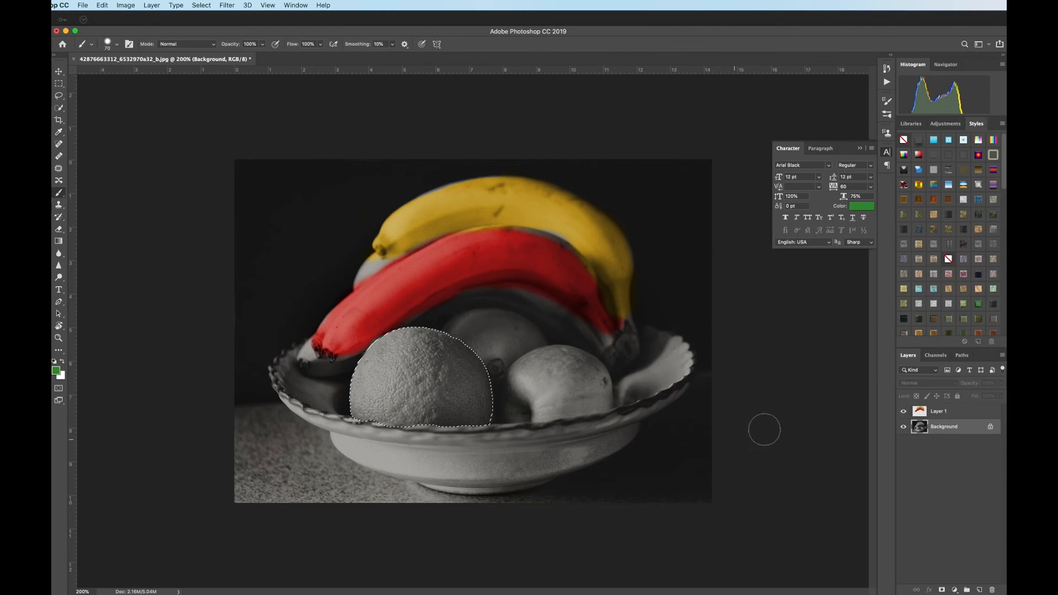
# Step: Try painting the selected orange green on Layer 1, and undo the paint and deselection
pyautogui.click(926, 417)
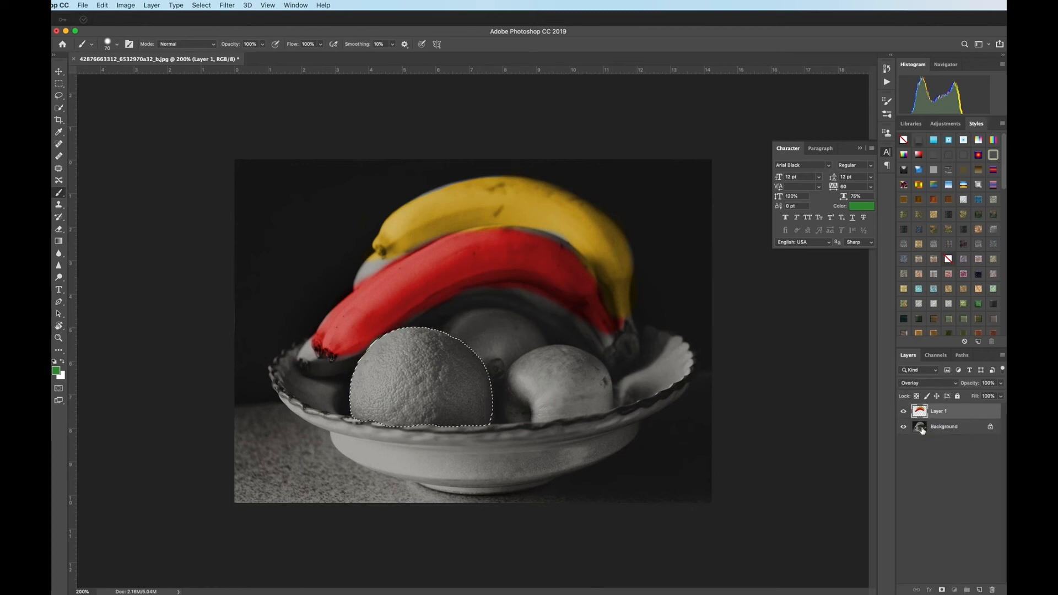
pyautogui.click(923, 429)
pyautogui.click(438, 371)
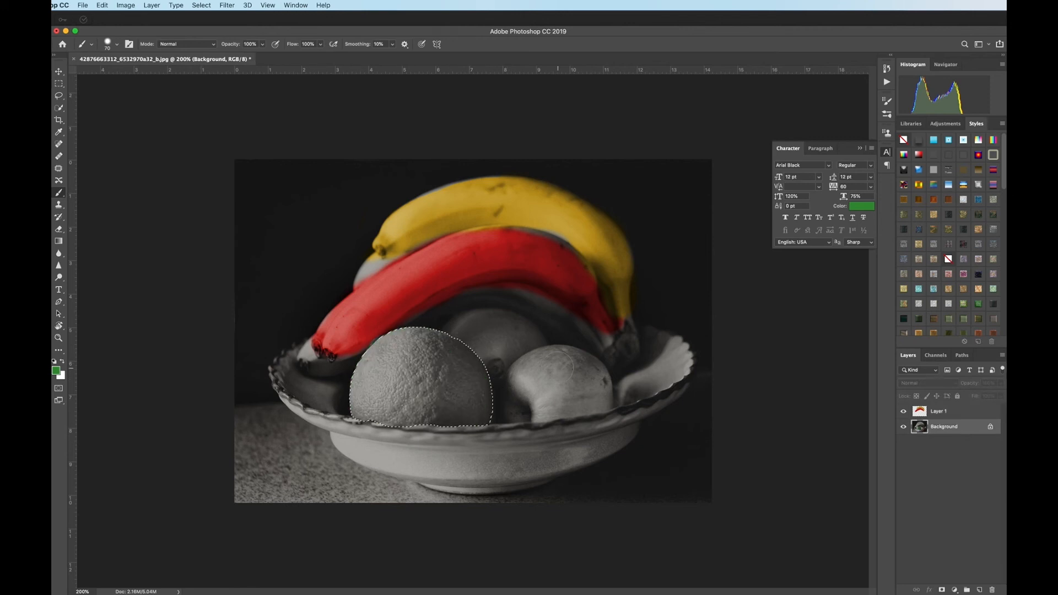
pyautogui.click(925, 414)
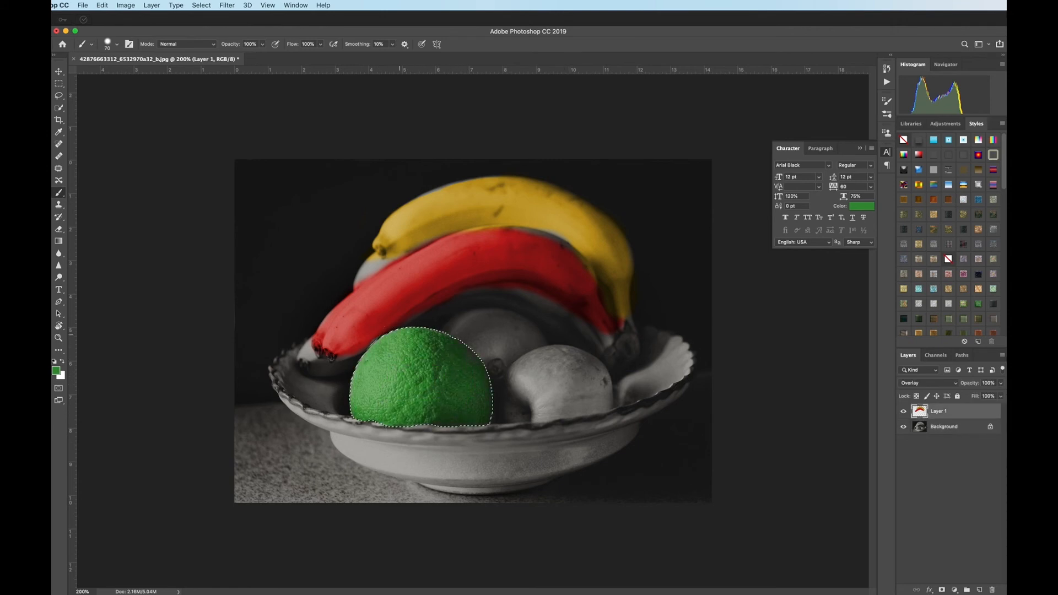
pyautogui.press('super+d')
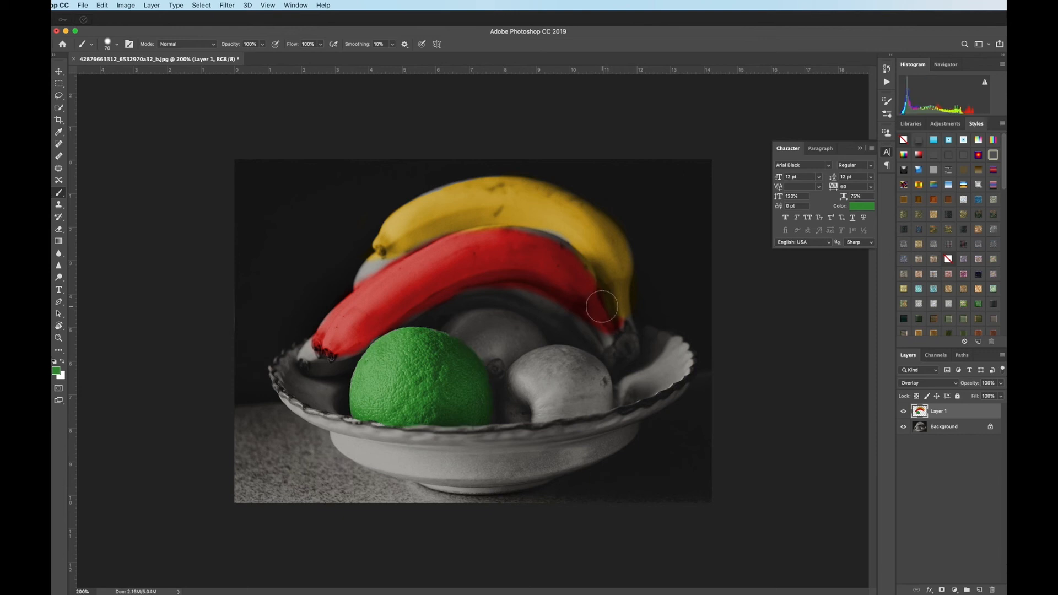
pyautogui.press('super+z')
pyautogui.press('super+z')
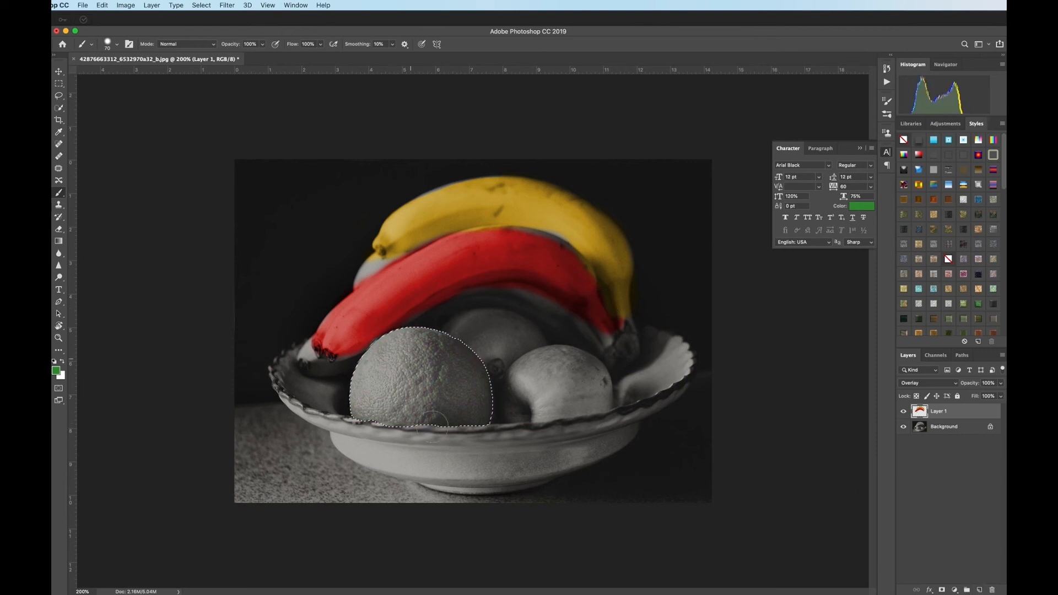
# Step: Paint the selected orange green on a new layer with Overlay blend mode, and clear the selection
pyautogui.click(979, 589)
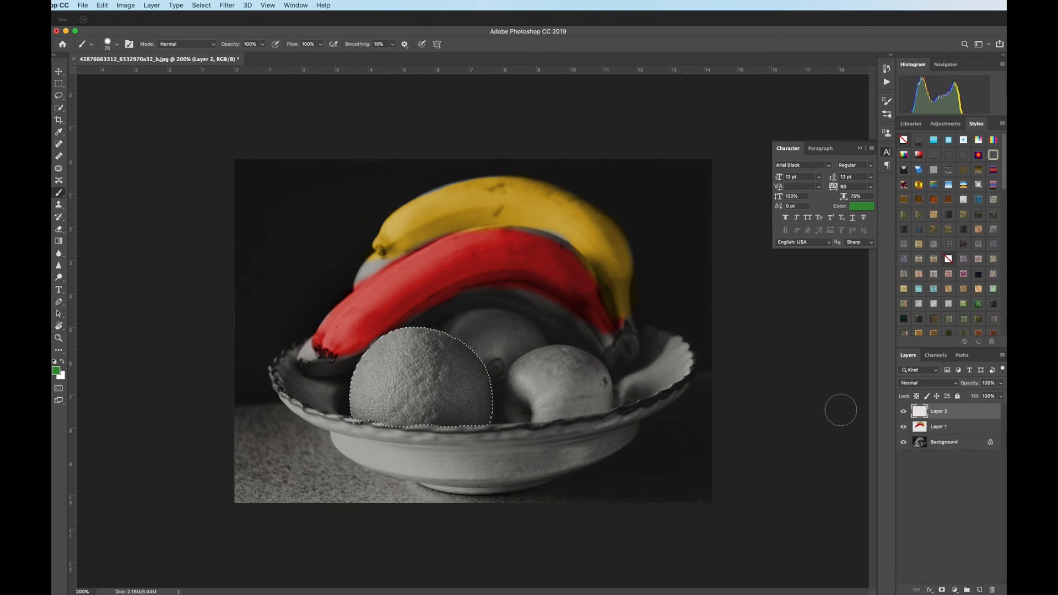
pyautogui.moveTo(423, 355)
pyautogui.mouseDown()
pyautogui.moveTo(433, 407)
pyautogui.moveTo(380, 400)
pyautogui.moveTo(394, 381)
pyautogui.moveTo(480, 396)
pyautogui.mouseUp()
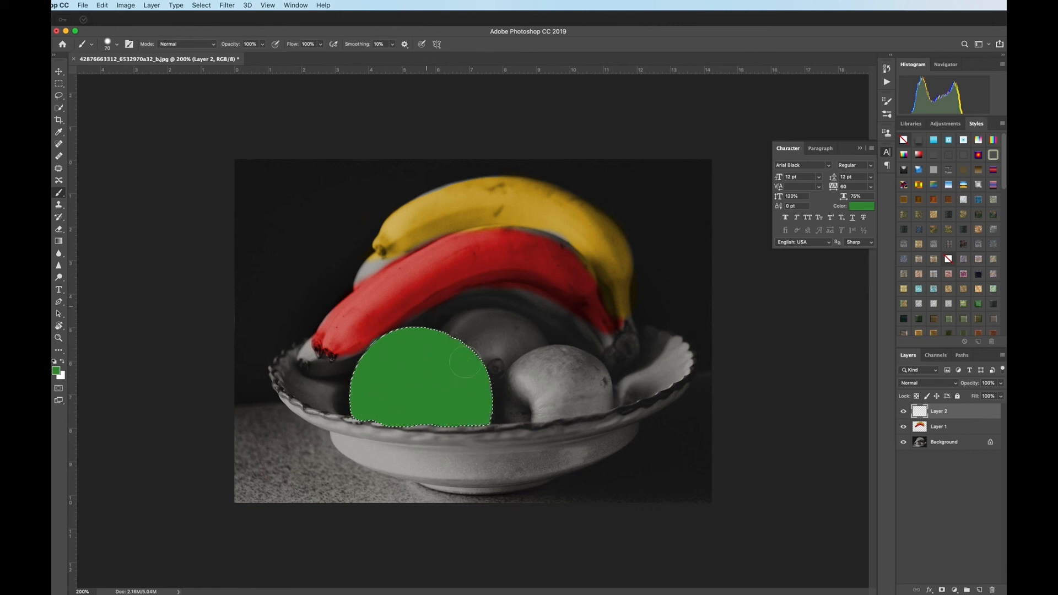
pyautogui.click(928, 382)
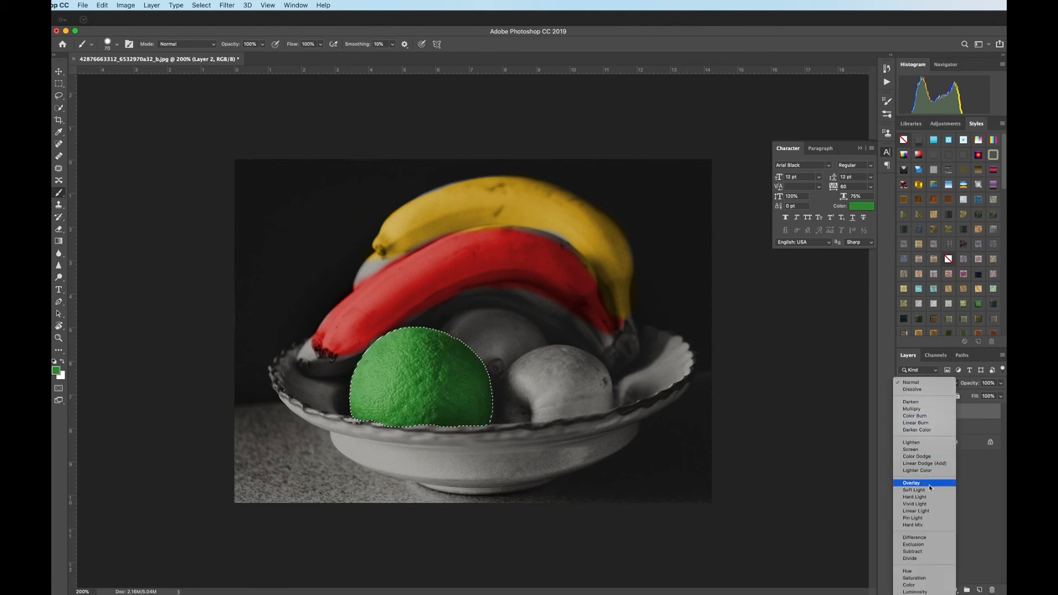
pyautogui.click(930, 485)
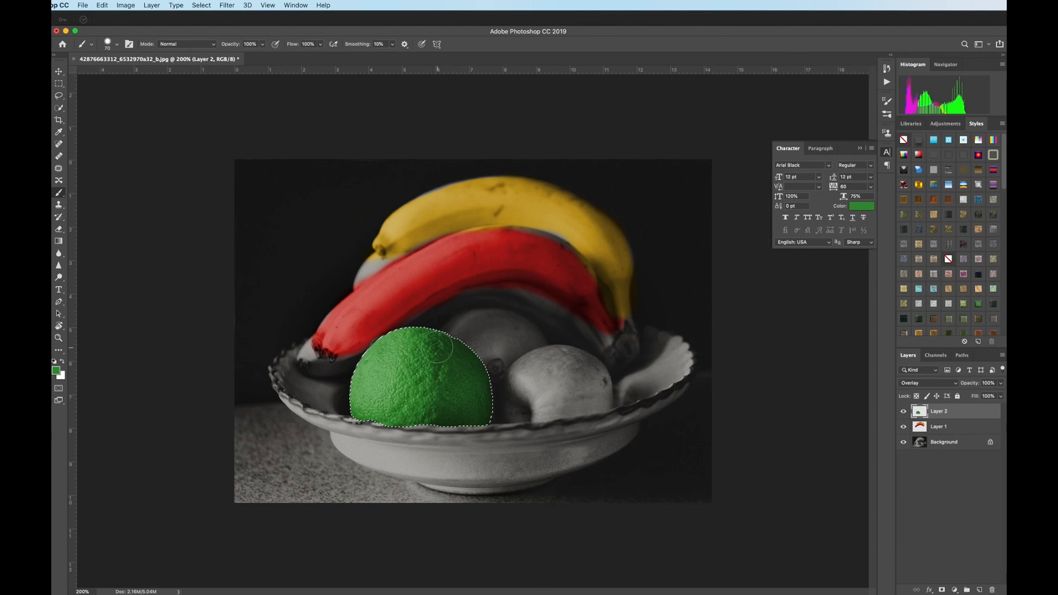
pyautogui.press('super+d')
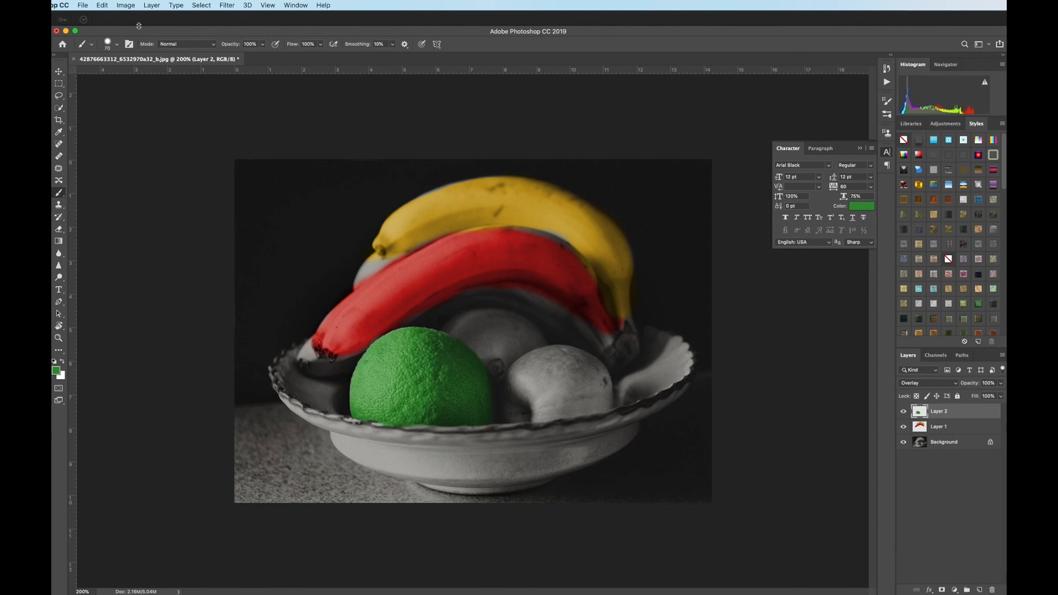
# Step: Apply a Hue/Saturation adjustment to Layer 2 with the hue set to -84, recolouring the orange
pyautogui.press('a')
pyautogui.click(126, 5)
pyautogui.moveTo(139, 32)
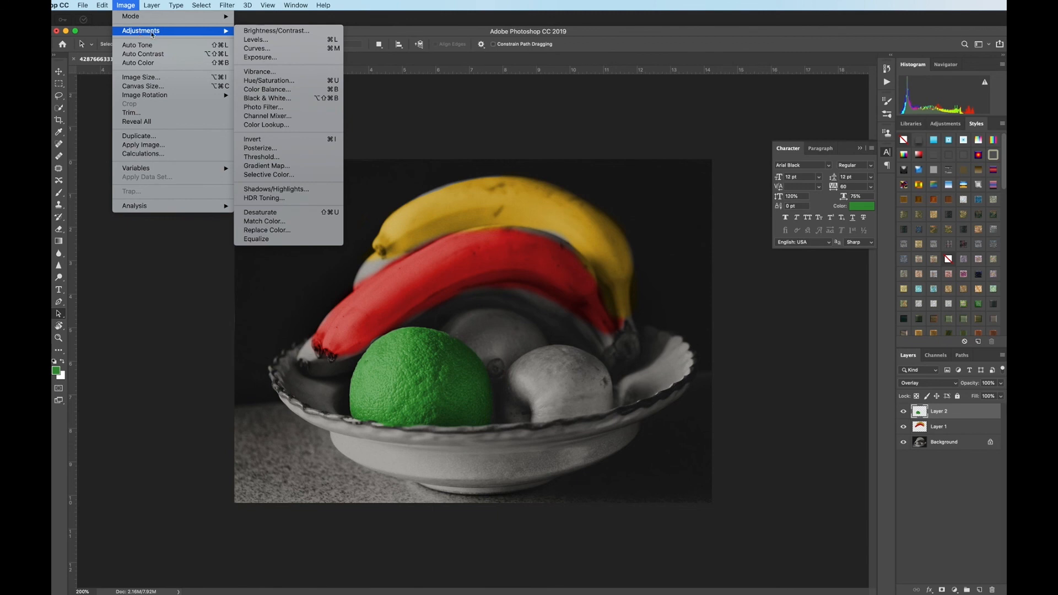
pyautogui.click(269, 80)
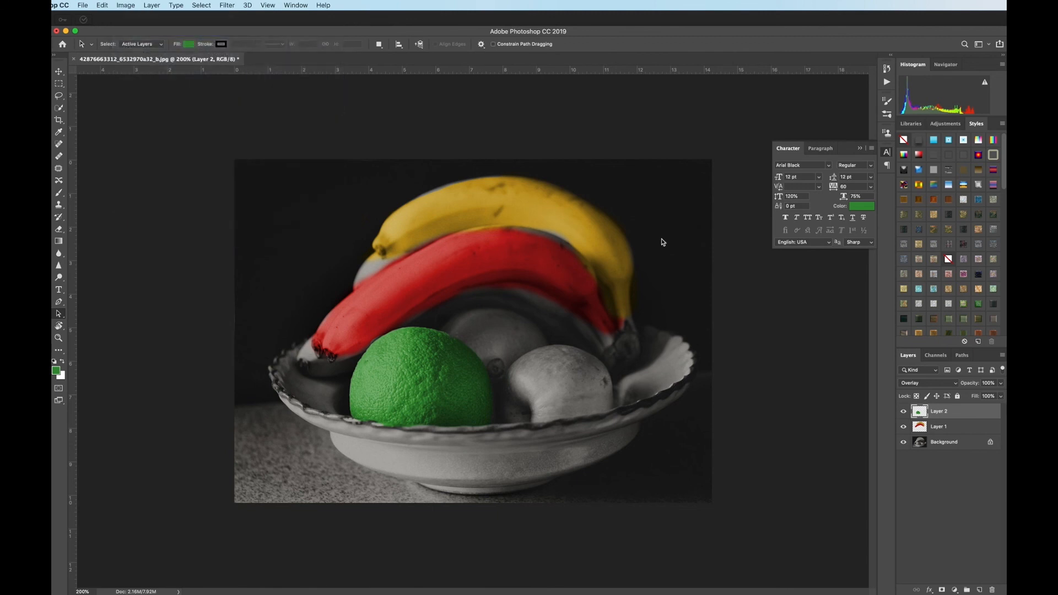
pyautogui.moveTo(650, 289); pyautogui.dragTo(624, 293)
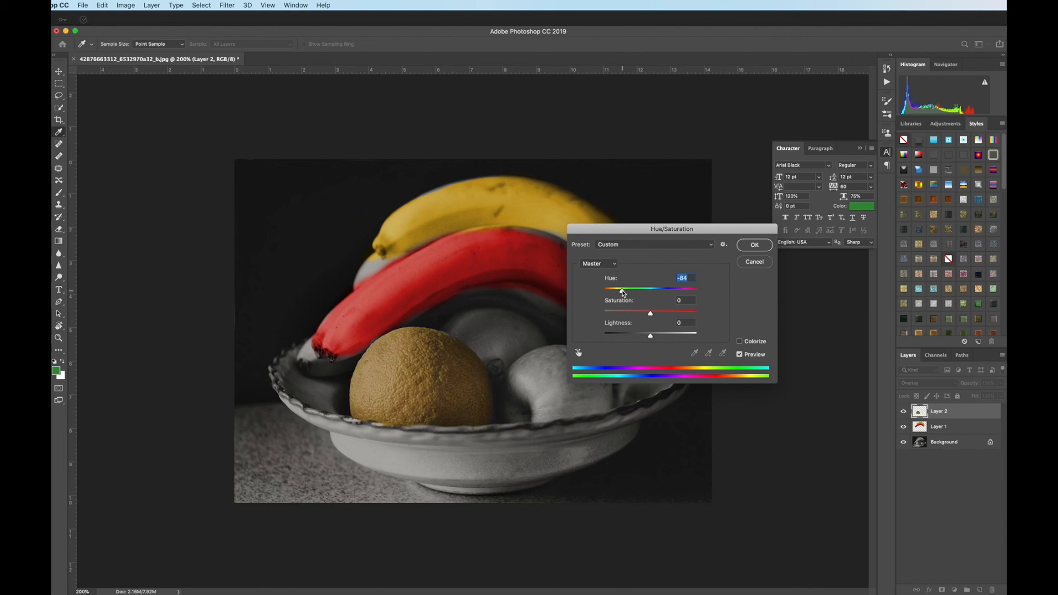
pyautogui.click(757, 246)
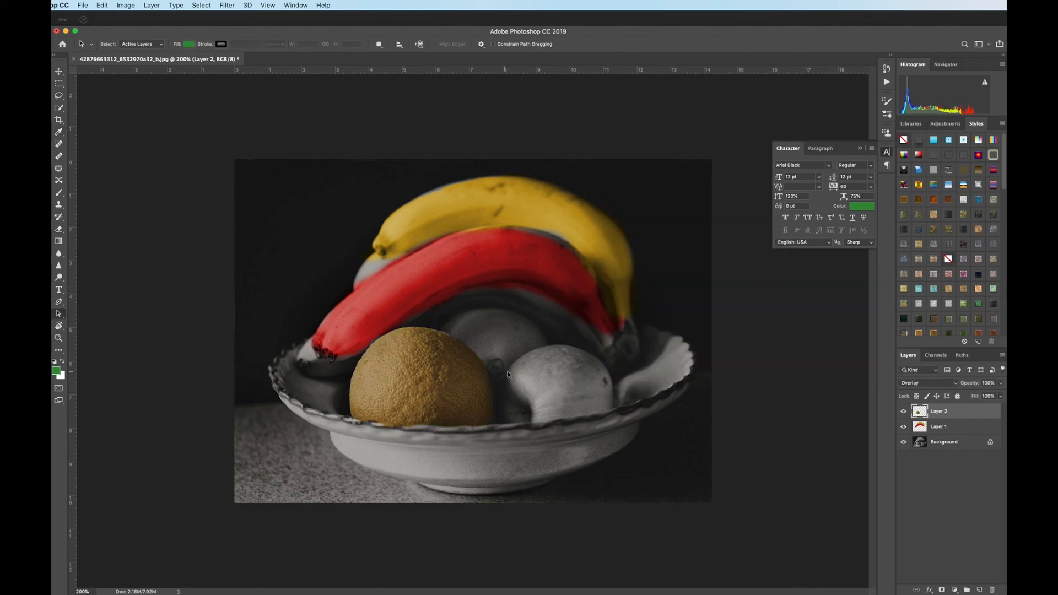